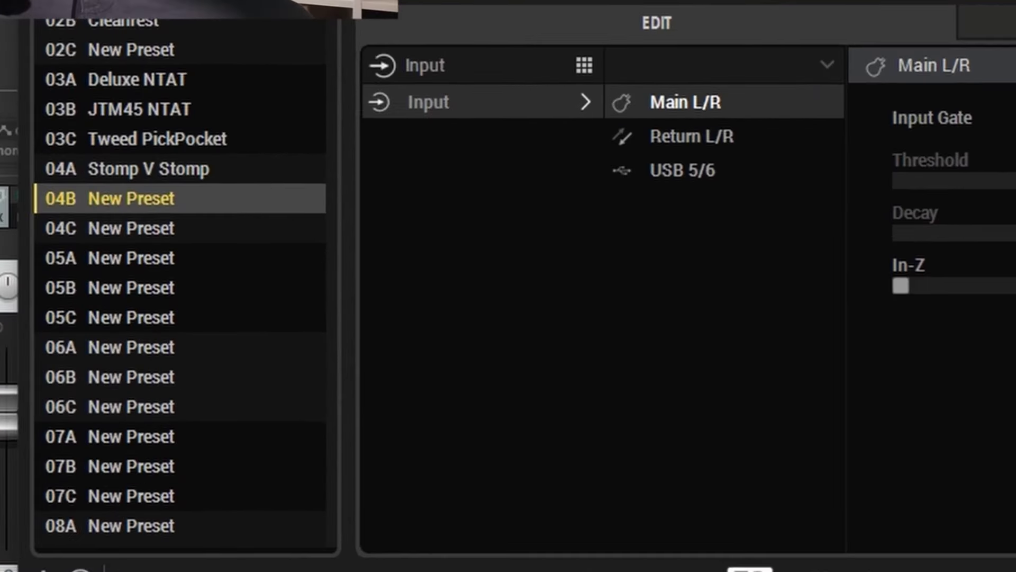
Place a US Deluxe Nrm Amp+Cab block in the empty slot on the path
left_click(521, 122)
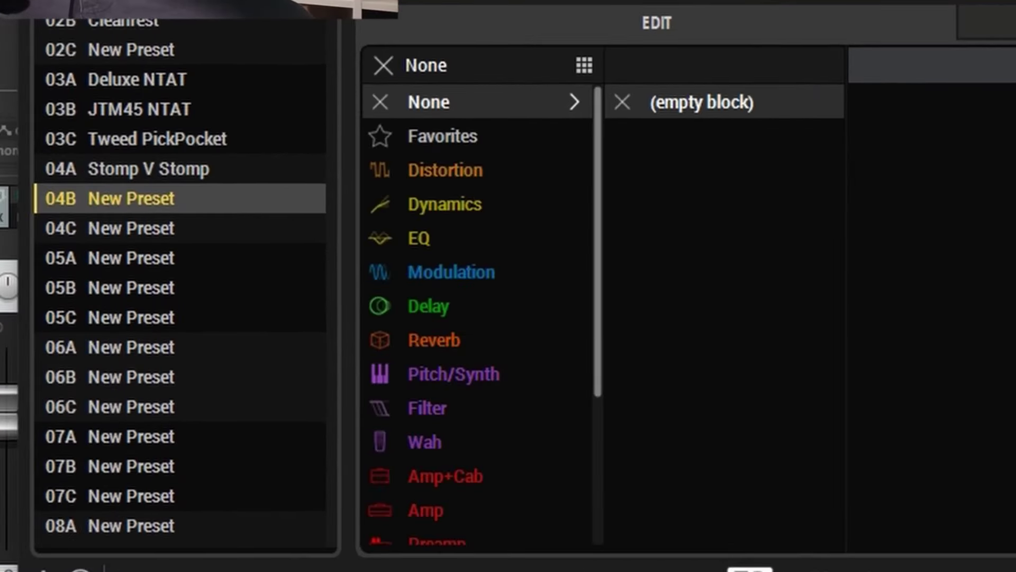
scroll(495, 365, "down", 3)
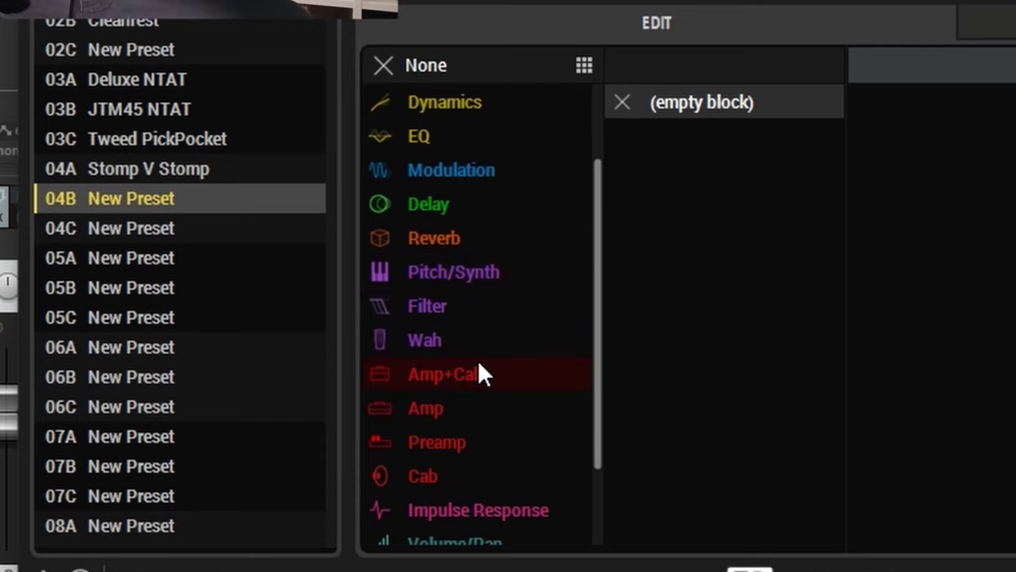
left_click(479, 375)
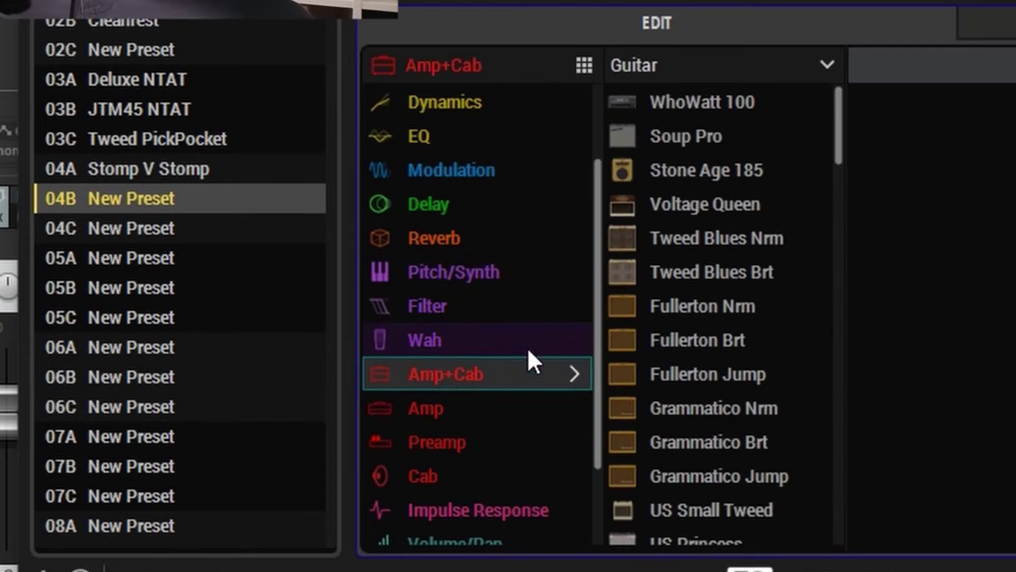
scroll(758, 175, "down", 1)
scroll(758, 175, "down", 4)
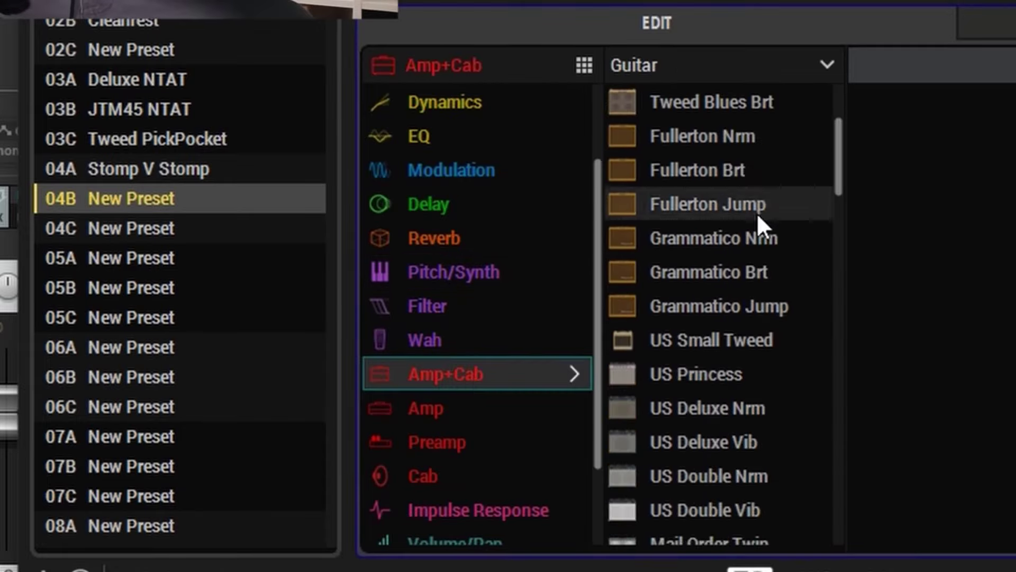
scroll(756, 219, "down", 3)
left_click(725, 309)
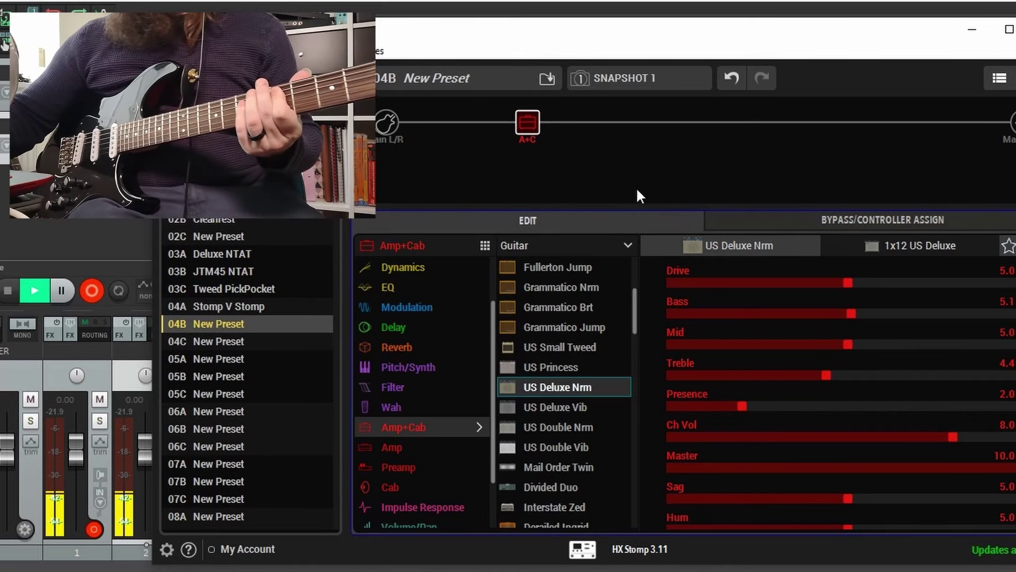
Set the 1x12 US Deluxe cab's Low Cut to 101 Hz
left_click(919, 255)
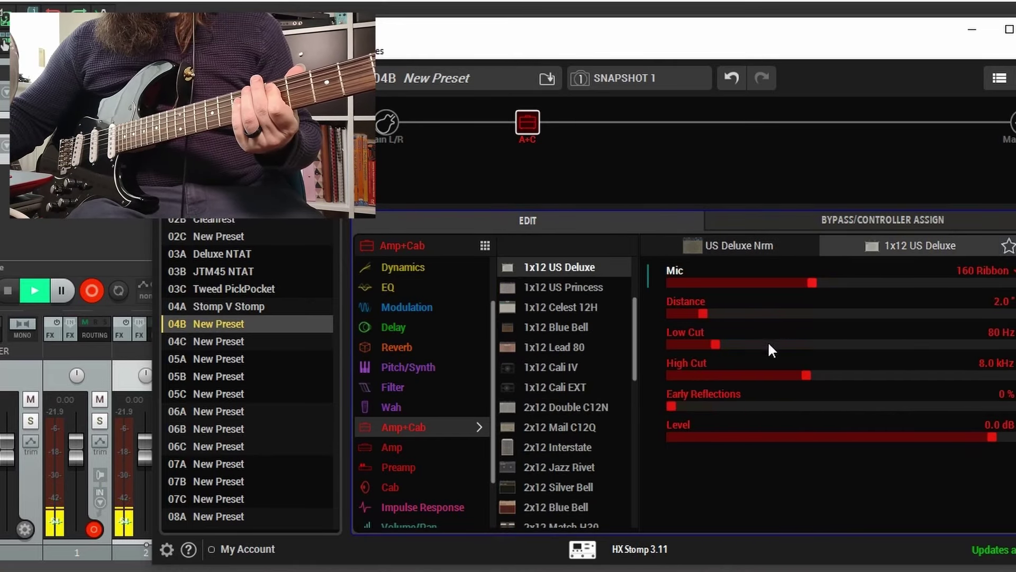
left_click_drag(718, 345, 732, 344)
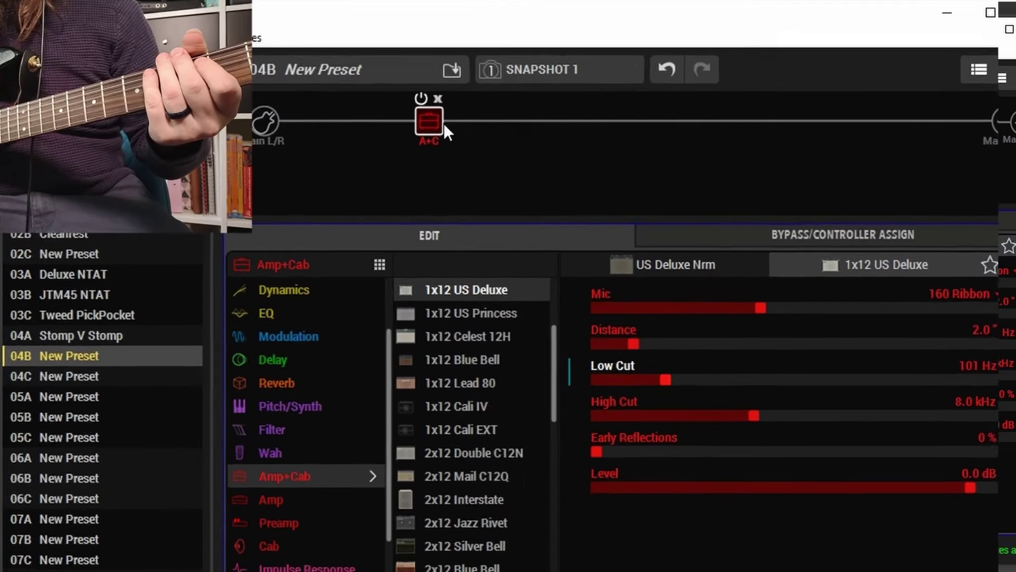
Move the US Deluxe block onto parallel path B, pull the merge in, and pan B Left 100
left_click(535, 122)
left_click_drag(361, 123, 359, 164)
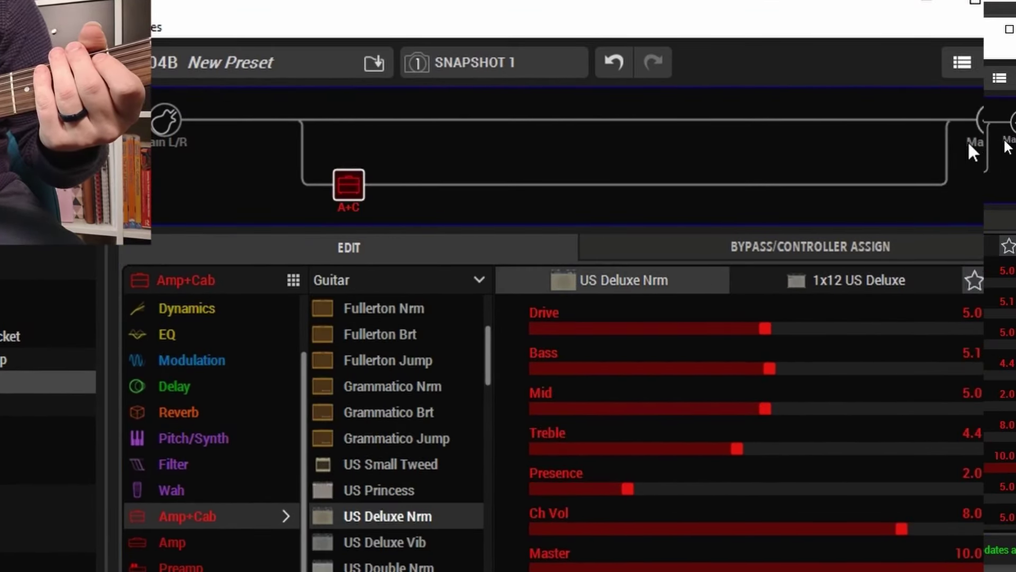
left_click_drag(951, 127, 458, 131)
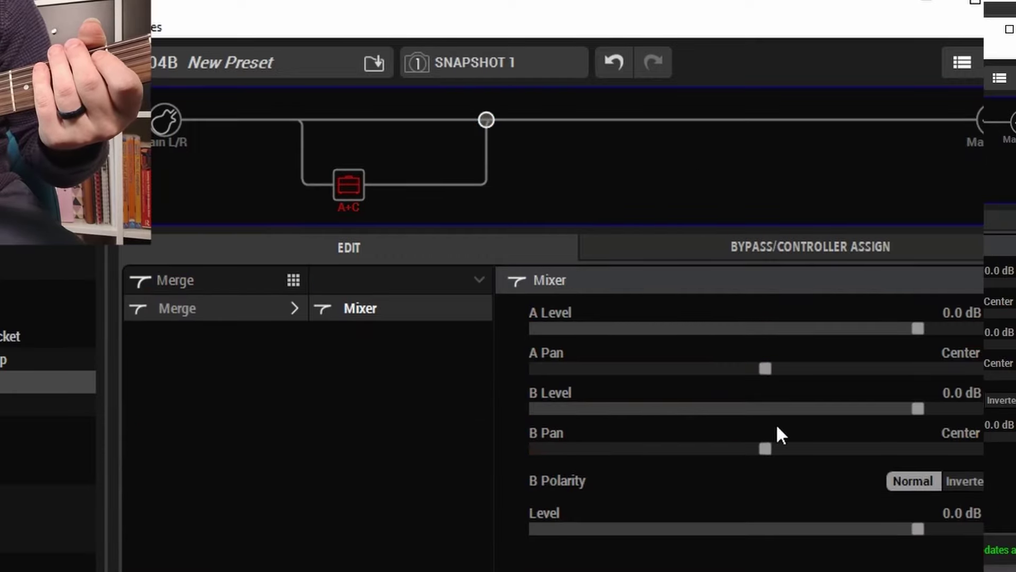
left_click_drag(765, 448, 536, 448)
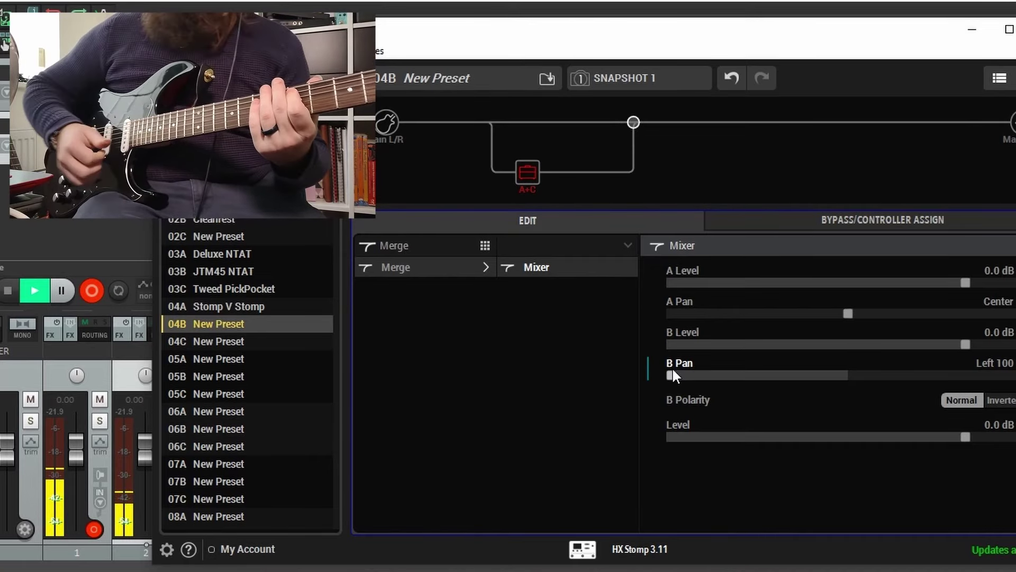
Put a Brit J45 Nrm Amp+Cab block in the empty slot on upper path A
left_click(532, 124)
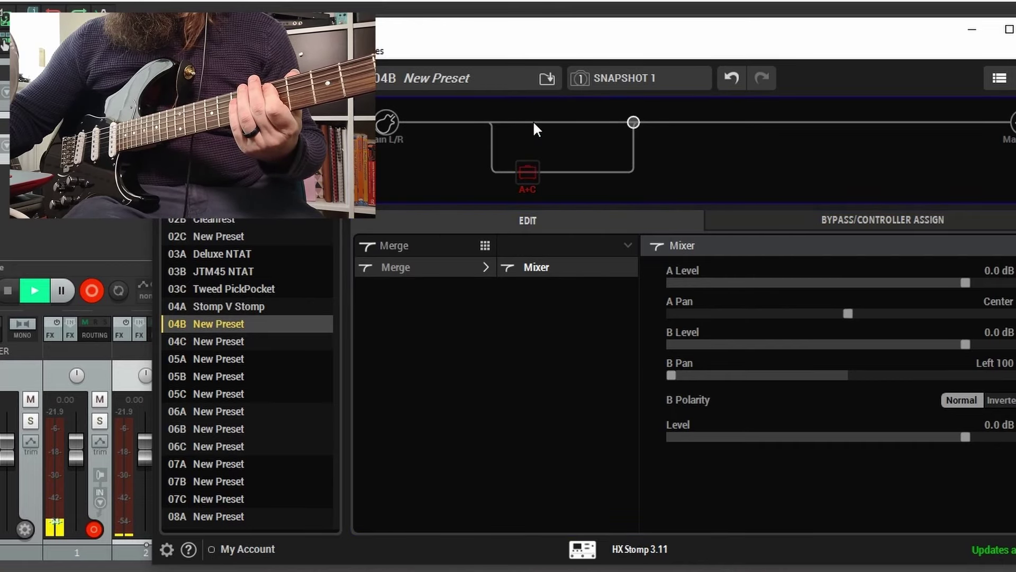
left_click(592, 125)
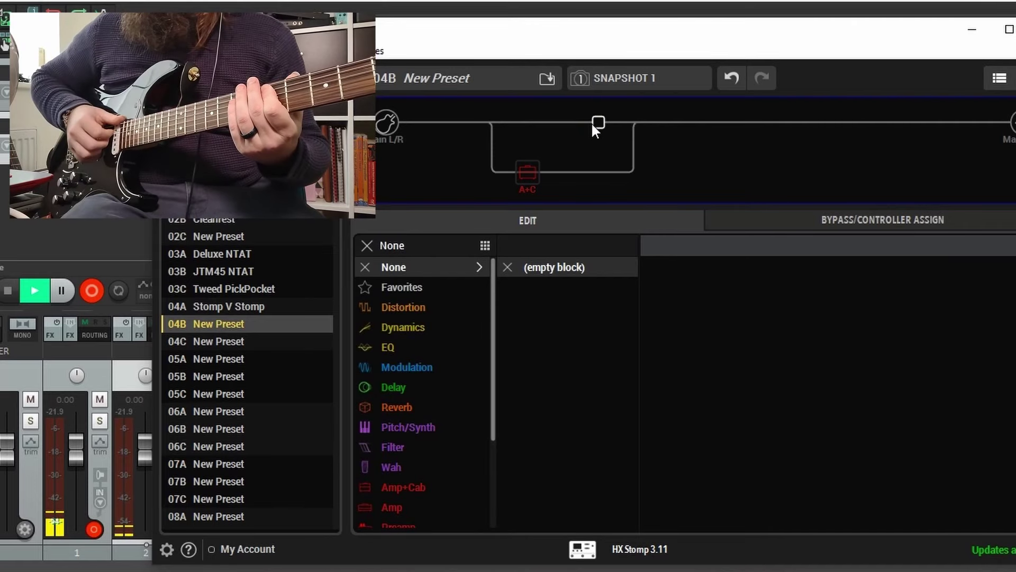
left_click(428, 485)
scroll(527, 405, "down", 3)
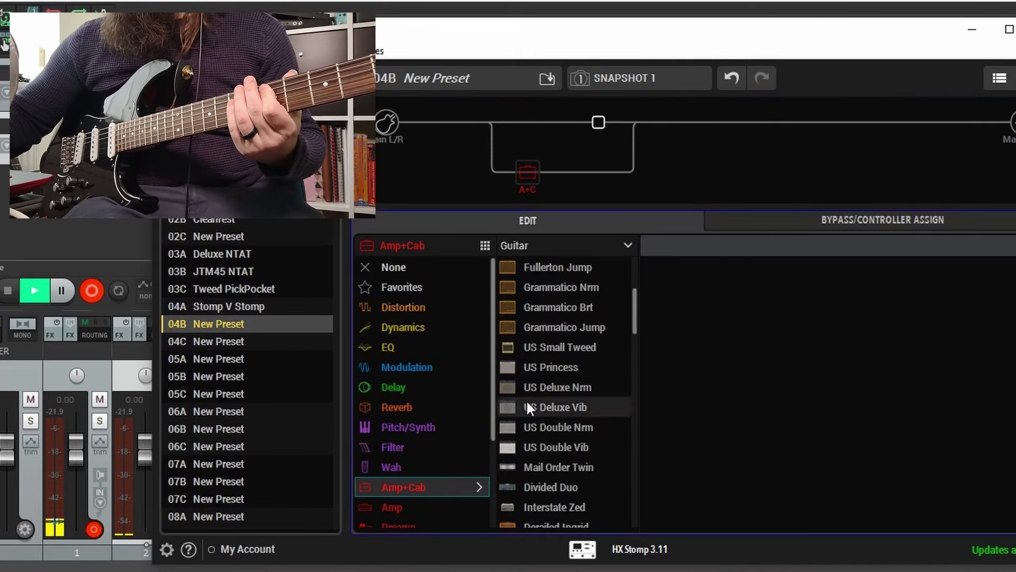
scroll(526, 403, "down", 2)
scroll(588, 371, "down", 4)
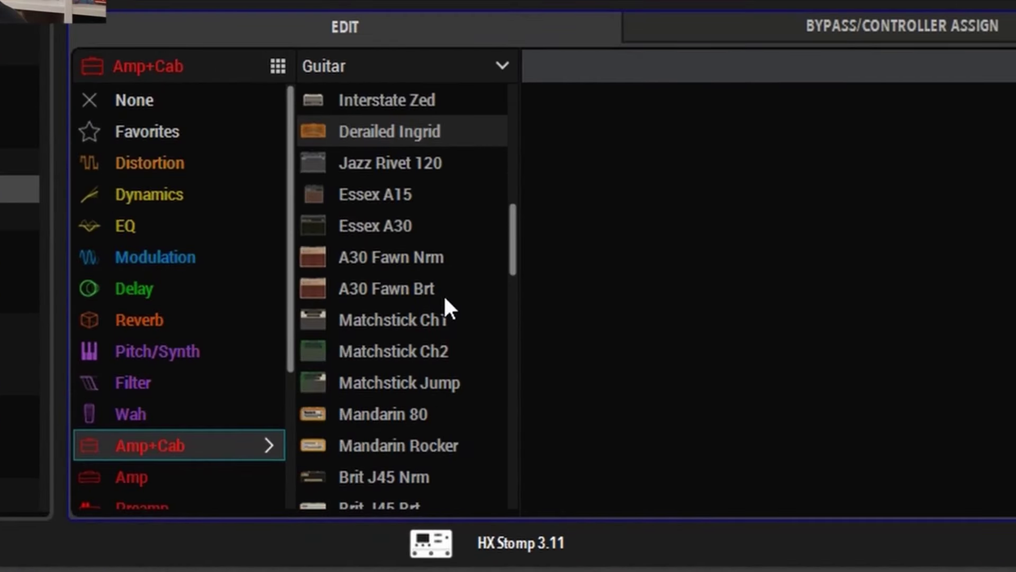
scroll(445, 298, "down", 2)
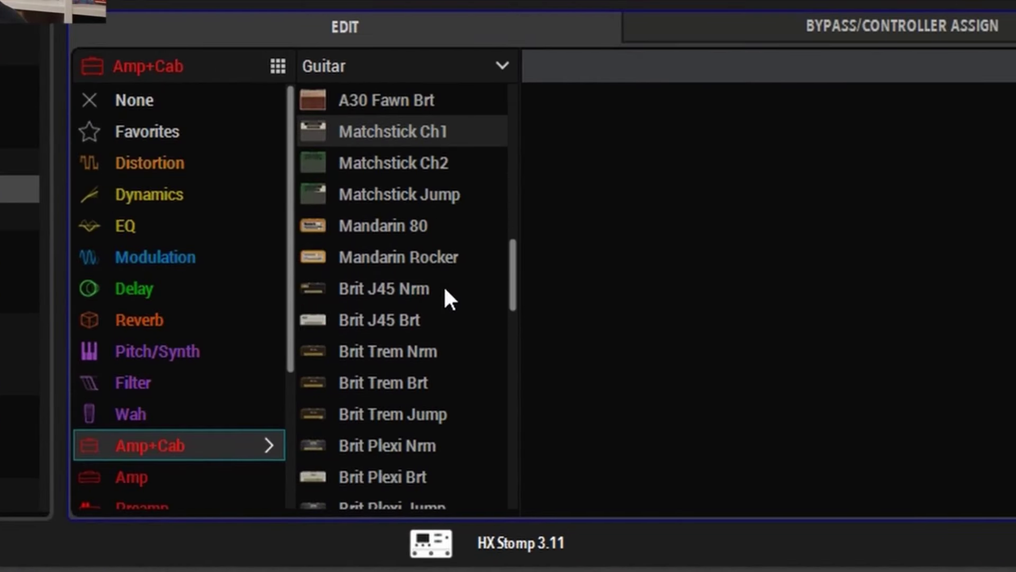
left_click(424, 280)
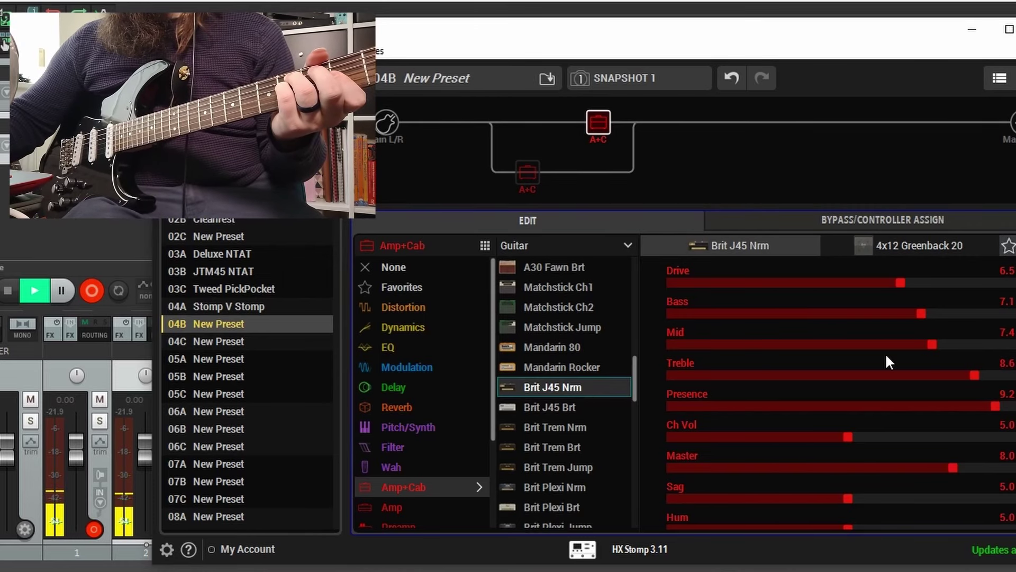
Set Brit J45 Drive to 5.4 and the 4x12 Greenback 20 cab to Low Cut 96 Hz and Distance 1.5"
left_click(866, 286)
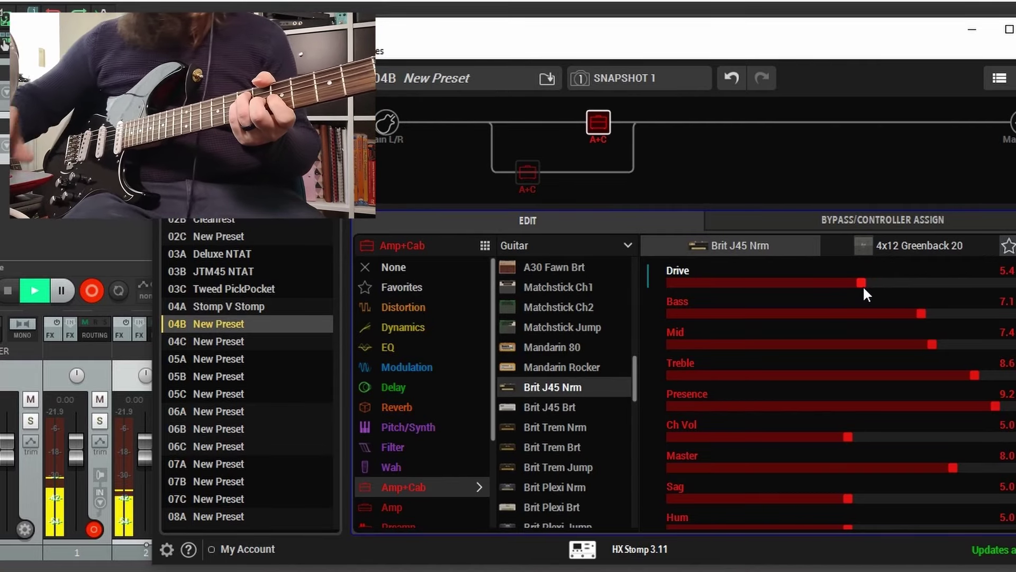
left_click(897, 237)
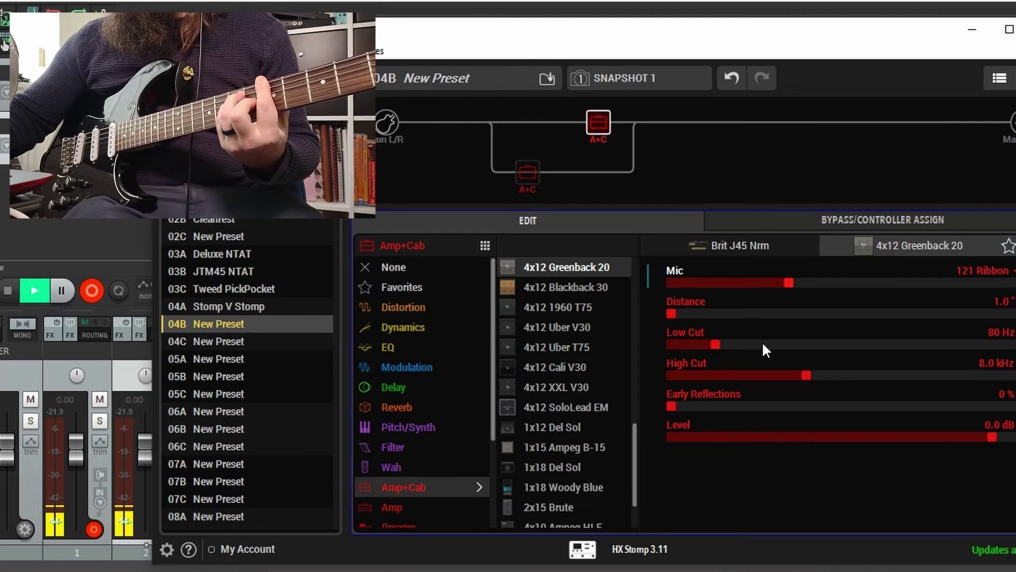
left_click(728, 342)
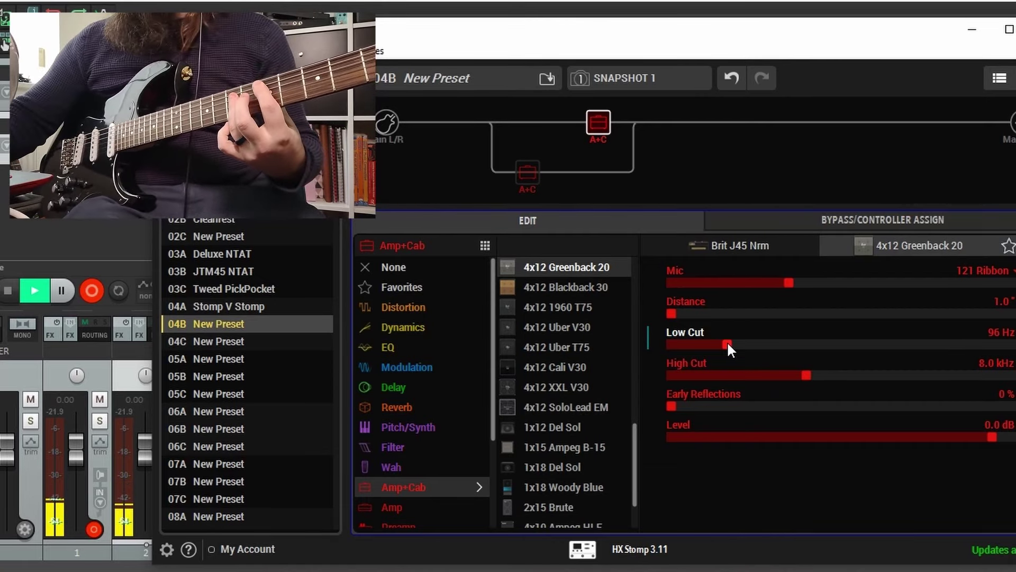
scroll(695, 319, "up", 1)
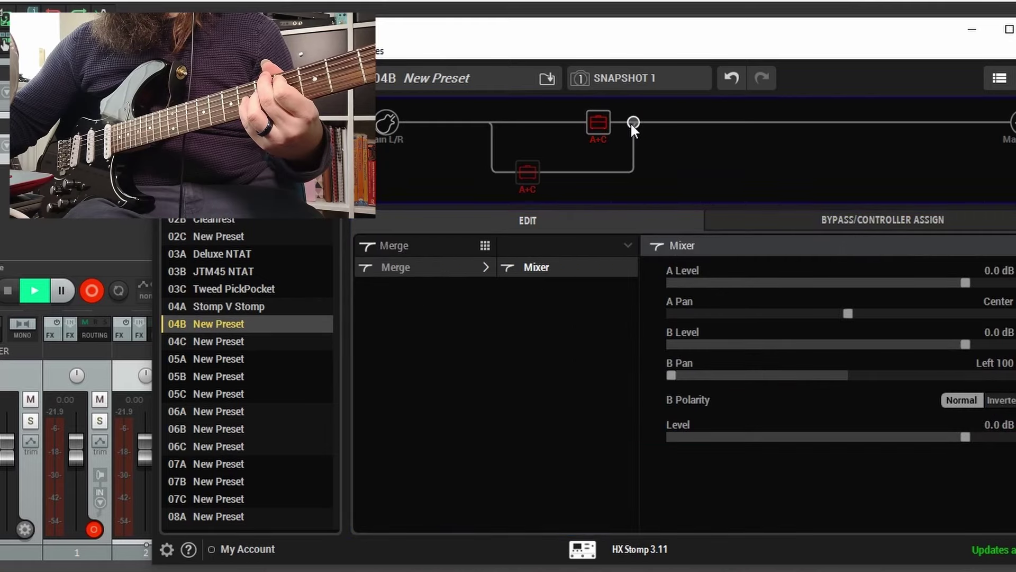
In the merge Mixer, set B Level to 0.0 dB and A Pan to Right 100
left_click(820, 339)
left_click_drag(820, 337, 852, 340)
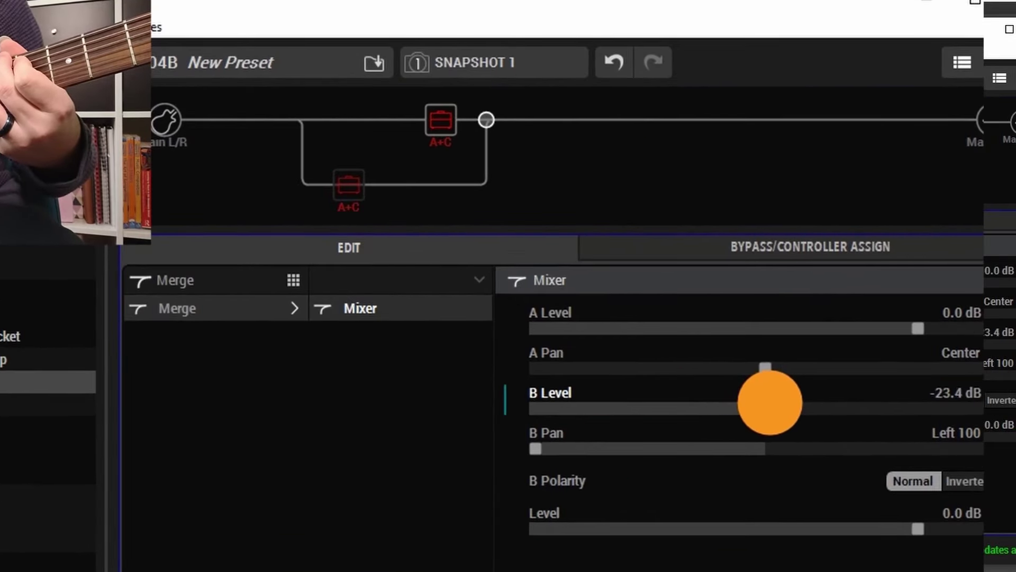
left_click_drag(771, 403, 912, 408)
double_click(954, 392)
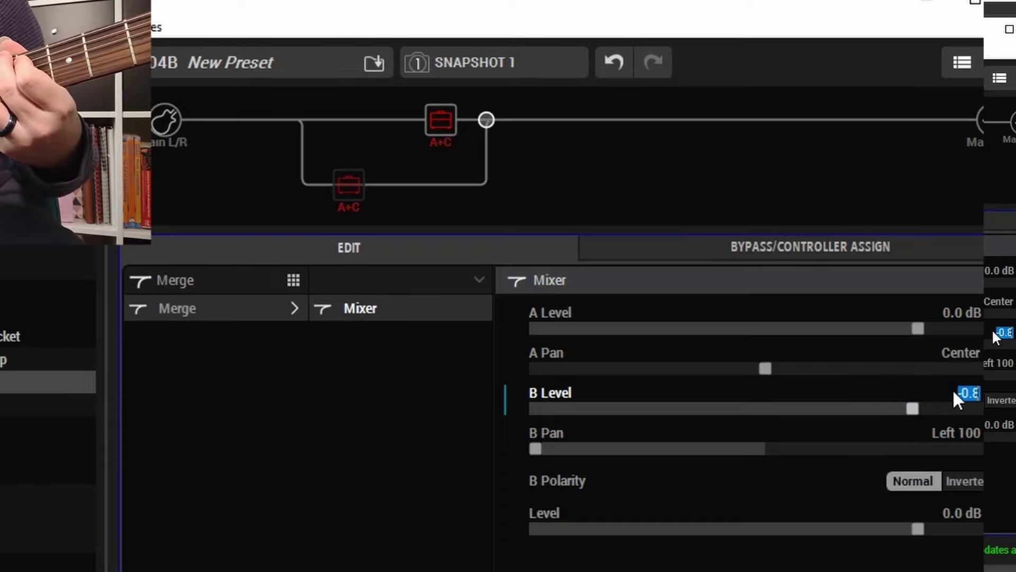
type("0")
key("Return")
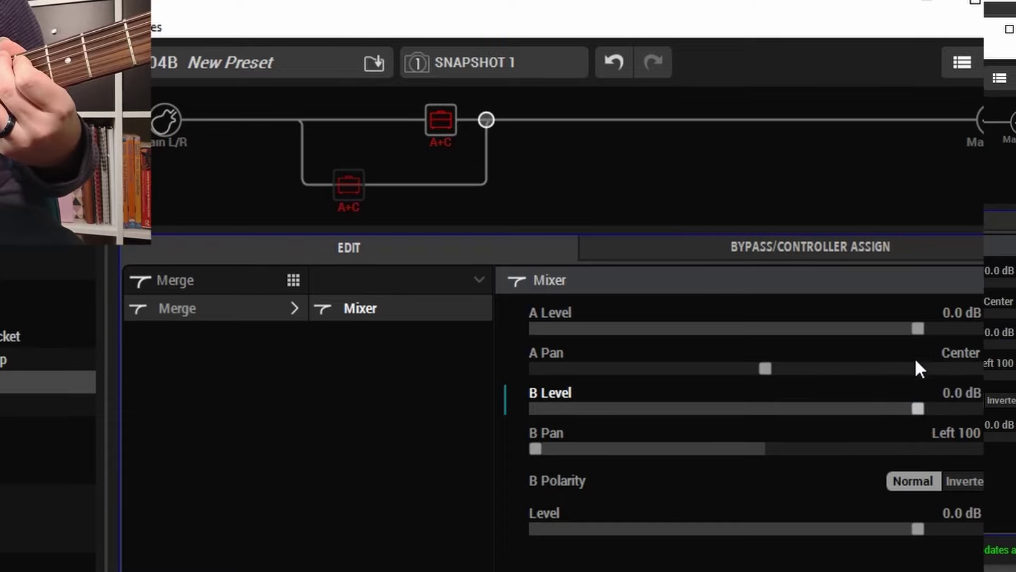
left_click_drag(919, 368, 983, 368)
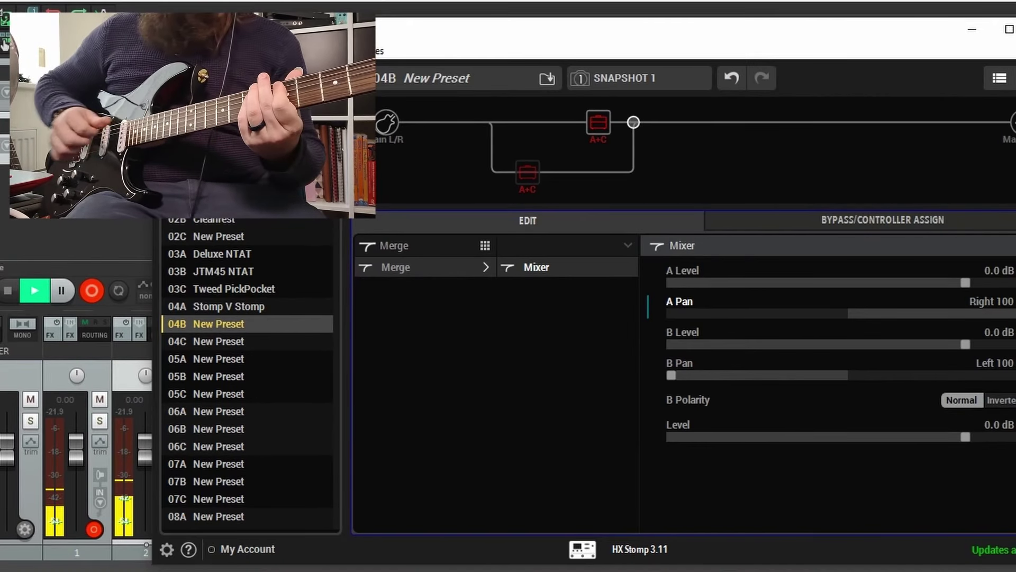
Re-enable the lower US Deluxe Amp+Cab block with its power icon
mouse_move(555, 173)
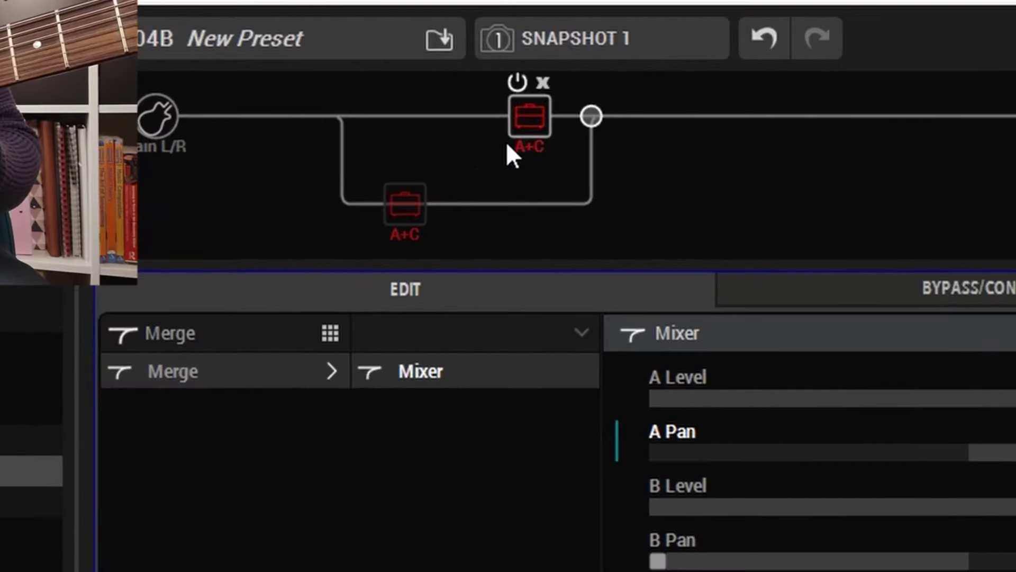
mouse_move(534, 149)
left_click(401, 170)
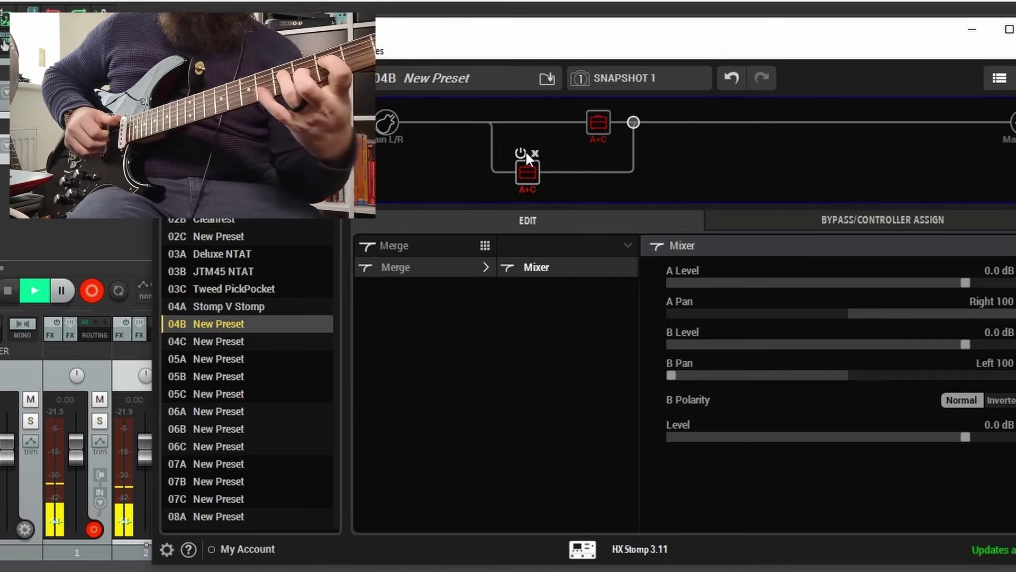
Add a Noise Gate block after the merge with Threshold at -72.6 dB
key("Right")
left_click(444, 327)
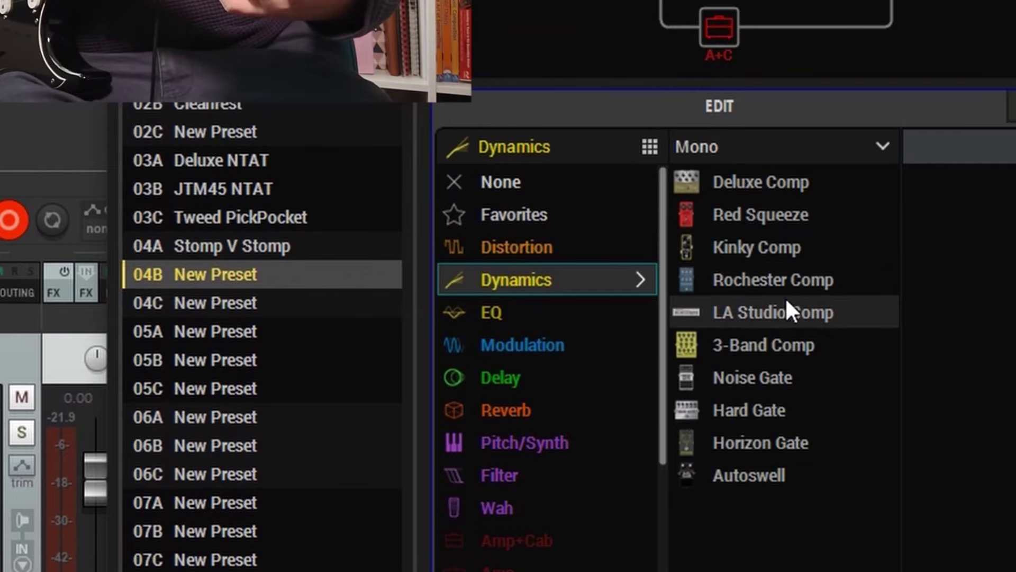
left_click(759, 369)
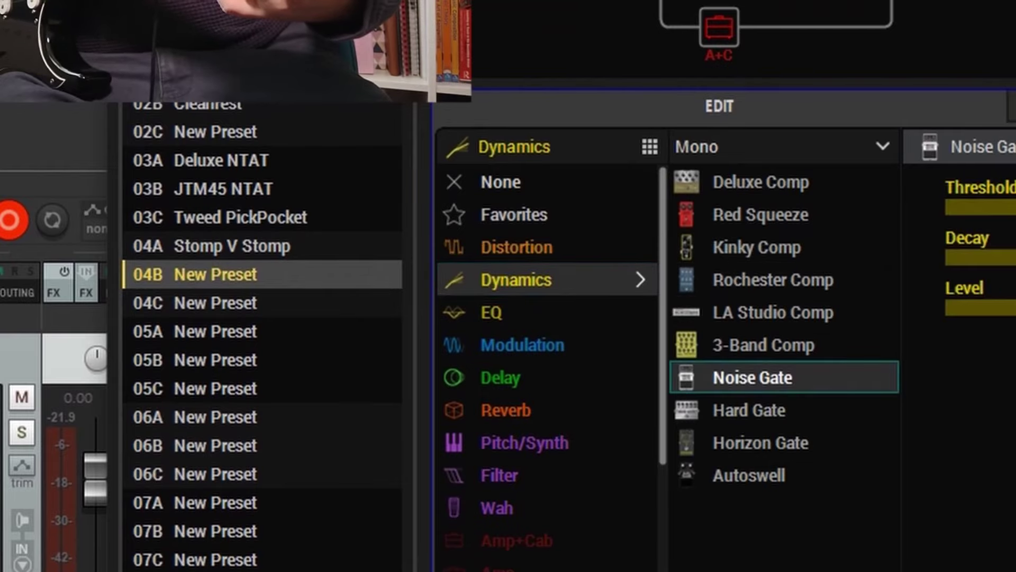
left_click(979, 196)
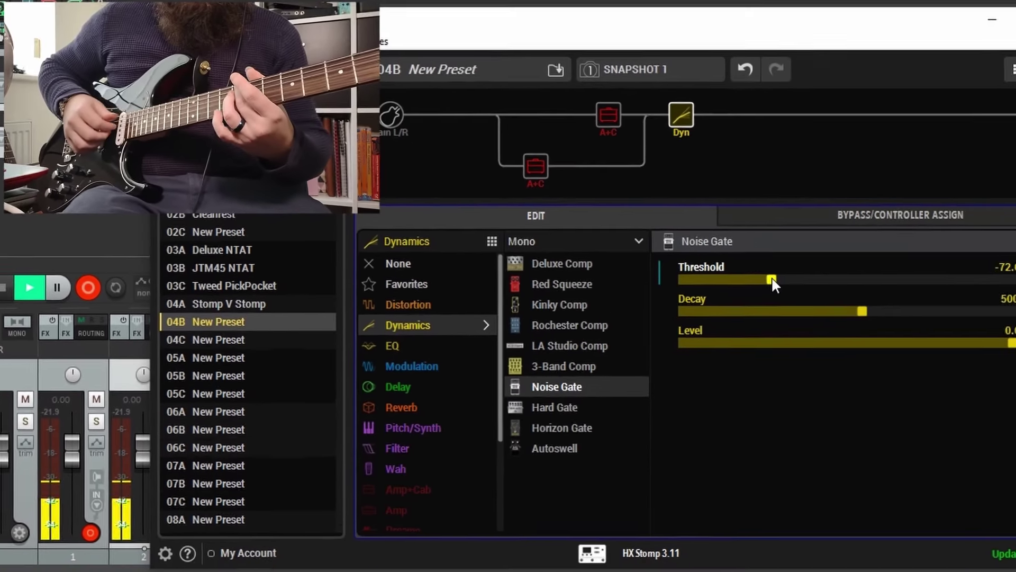
left_click_drag(771, 277, 758, 282)
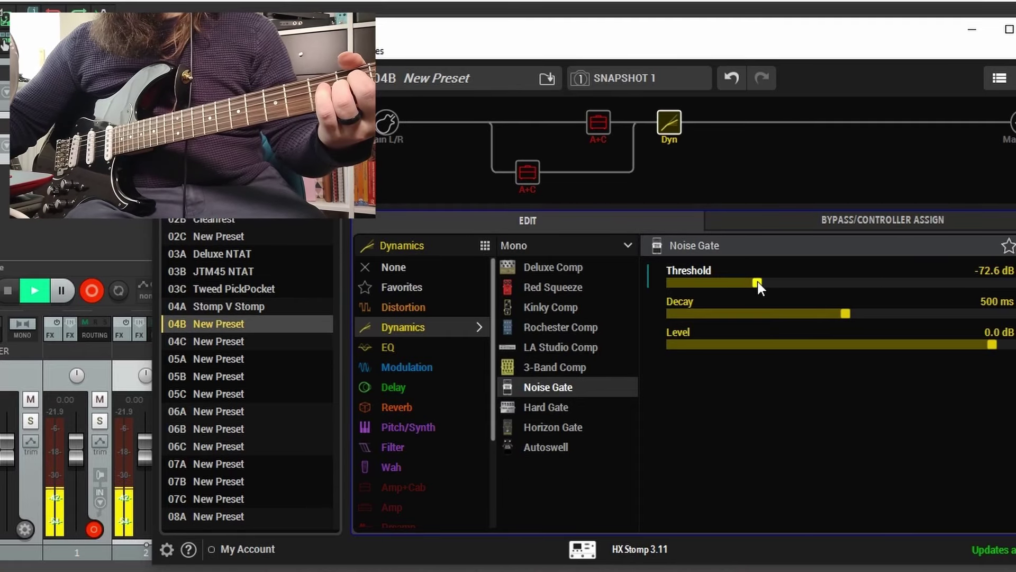
Add a Legacy Room reverb after the Noise Gate with Mix at 20%
left_click(735, 116)
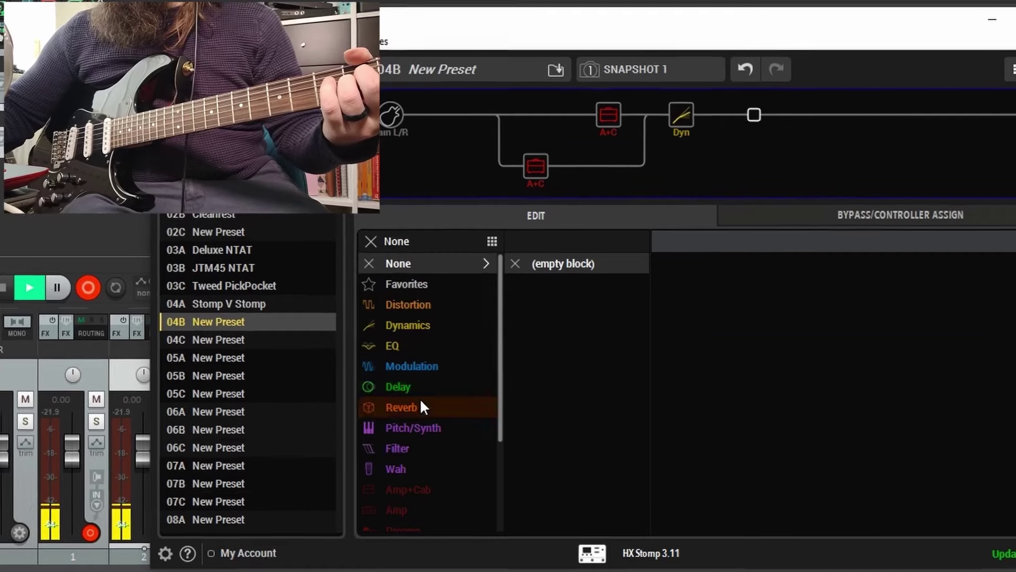
left_click(422, 406)
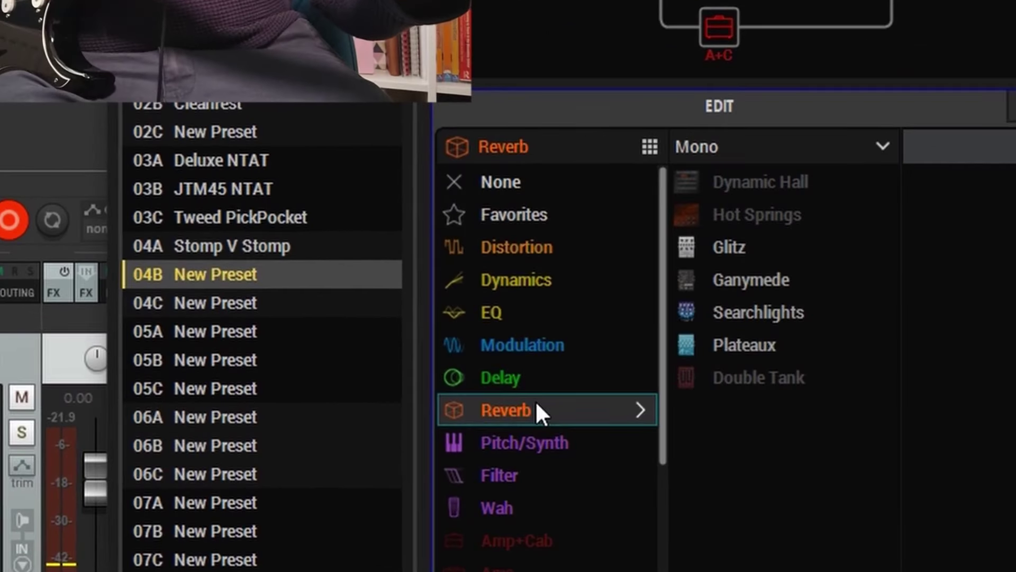
left_click(786, 156)
left_click(766, 250)
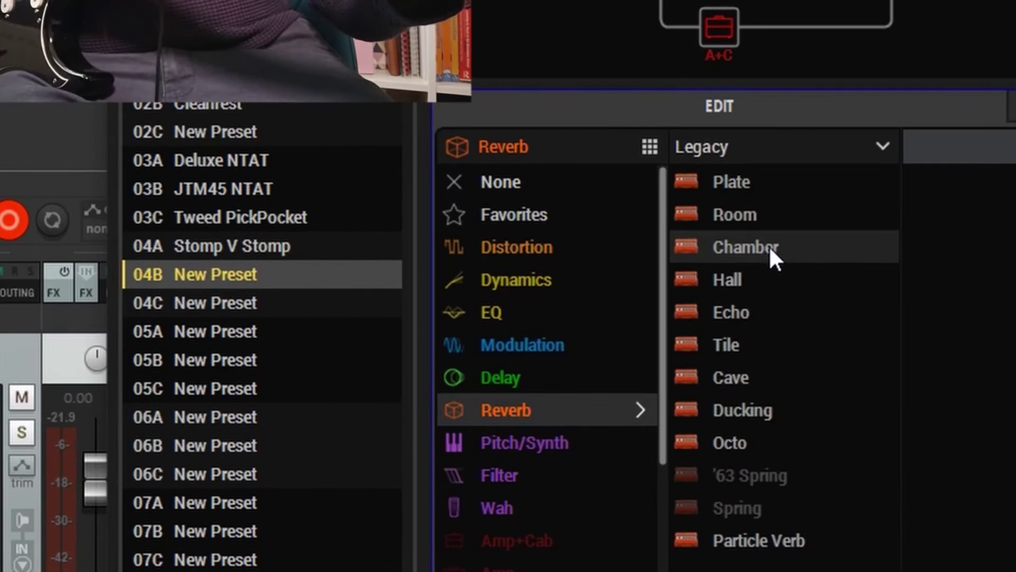
left_click(720, 220)
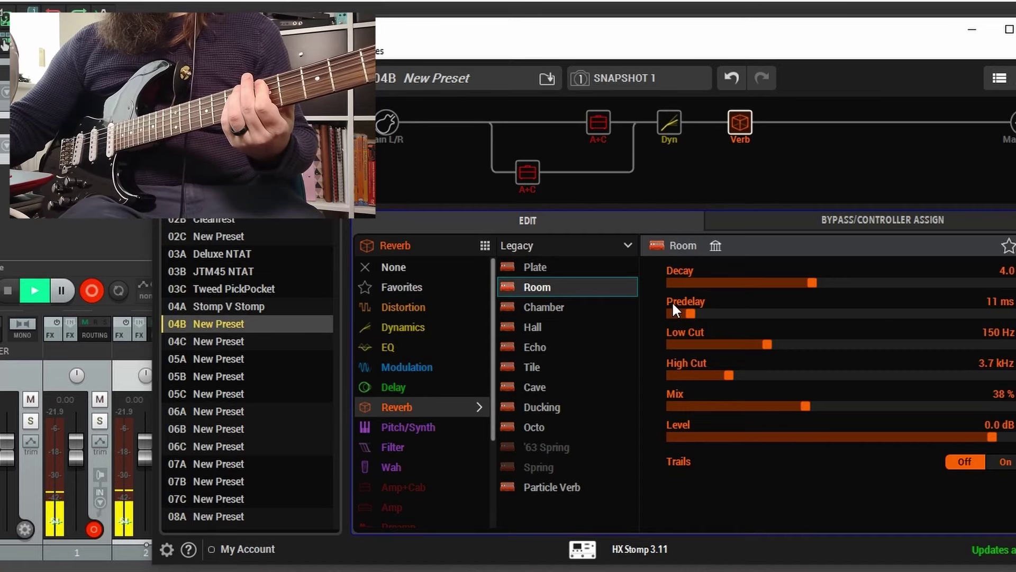
left_click(743, 411)
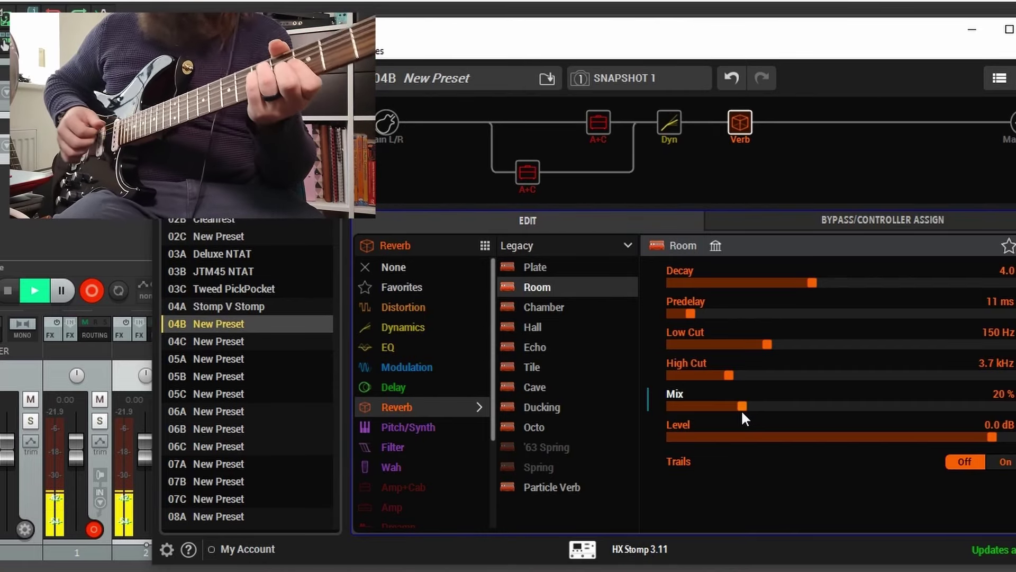
Set the Room reverb's Decay to 2.4 and Mix to 33%
left_click_drag(742, 412, 756, 408)
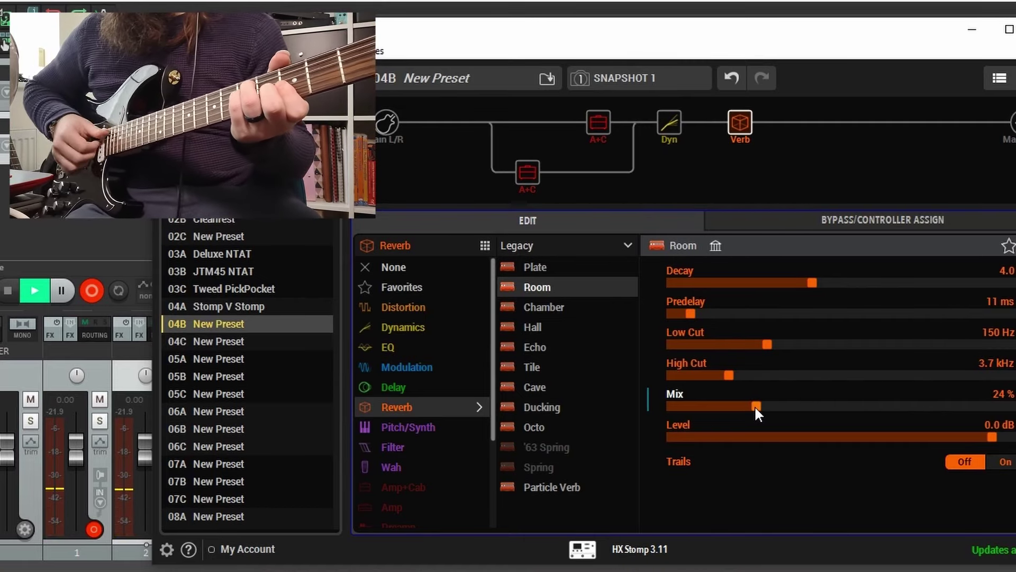
left_click_drag(766, 286, 757, 286)
left_click(786, 405)
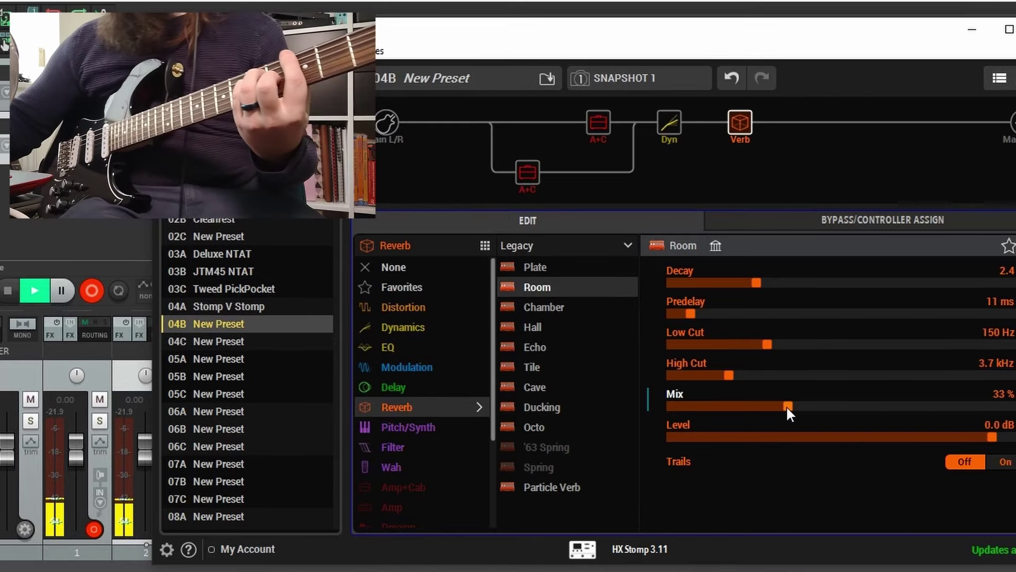
Place a Dynamics 3-Band Comp in the empty slot after Verb and give it a 3:1 ratio
left_click(799, 121)
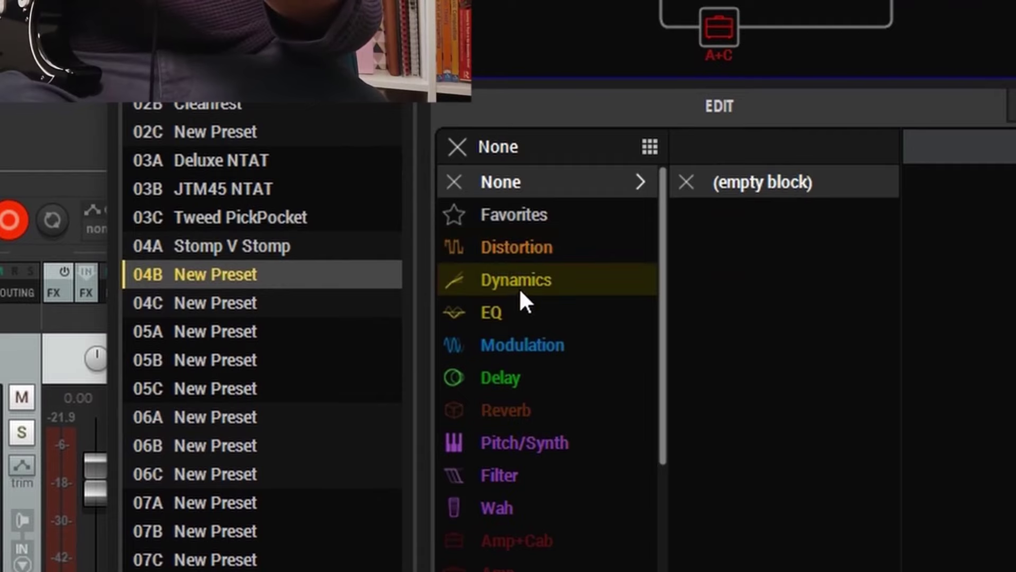
left_click(443, 317)
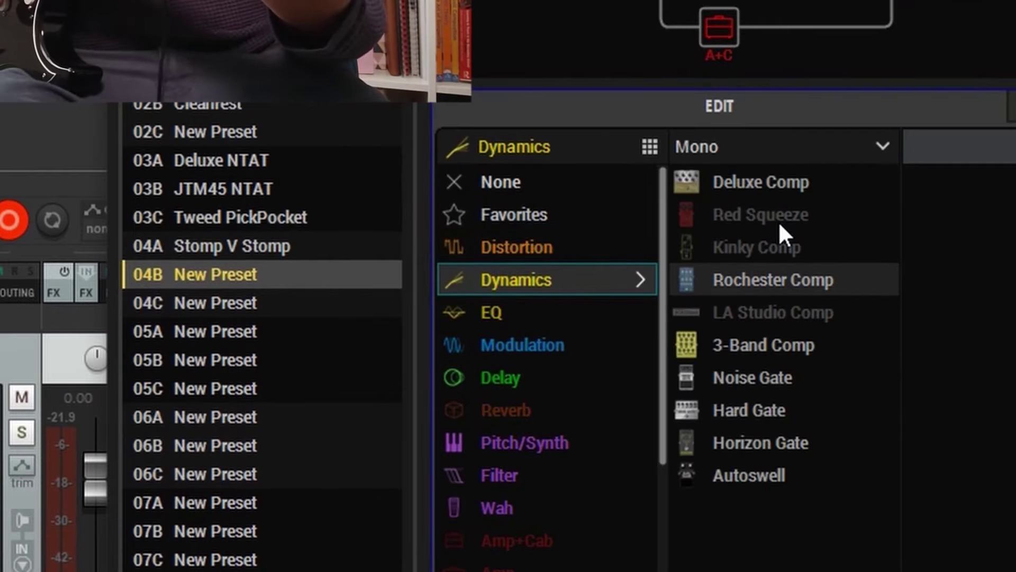
left_click(772, 343)
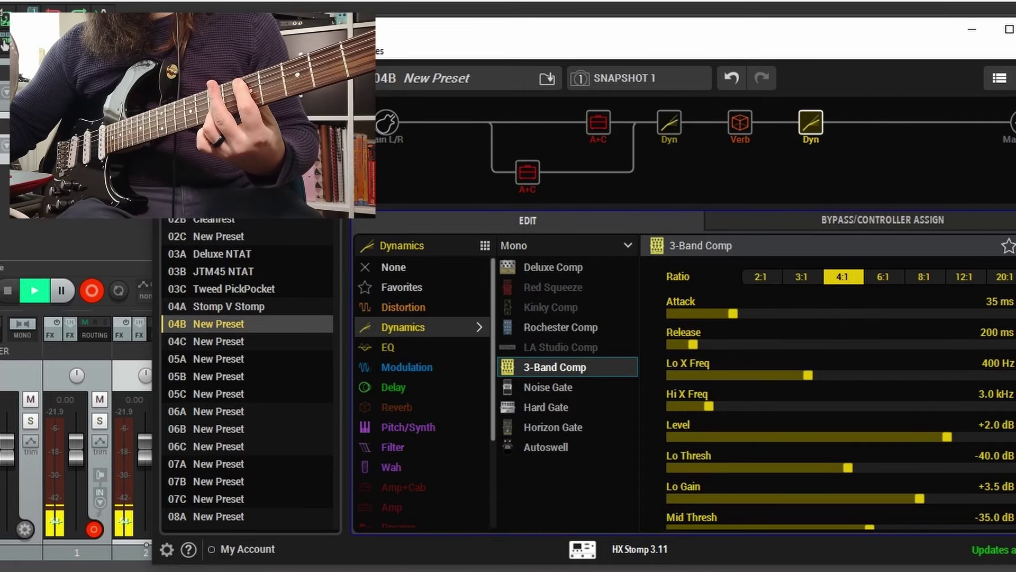
scroll(836, 392, "down", 1)
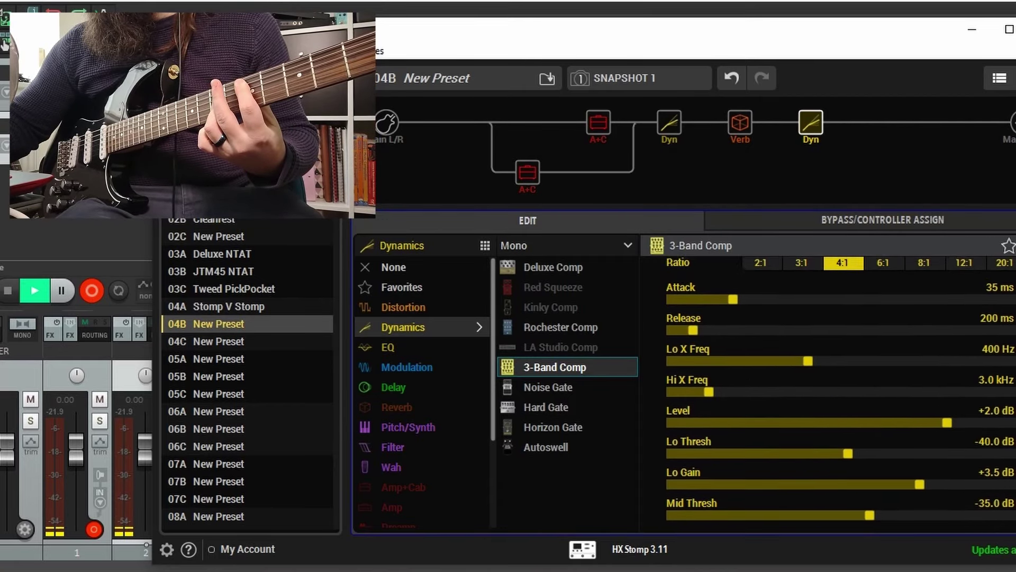
left_click(789, 259)
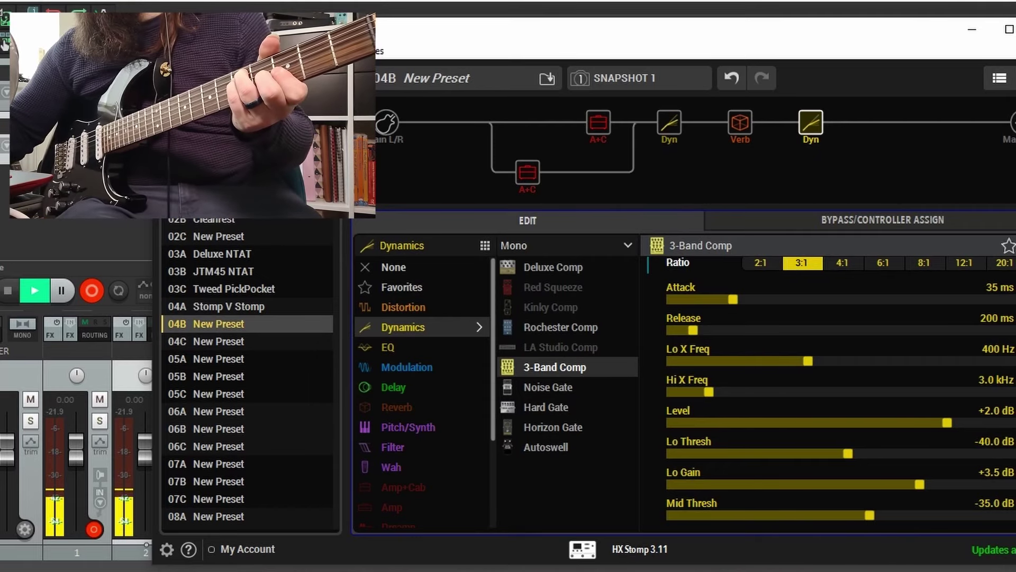
scroll(840, 394, "down", 3)
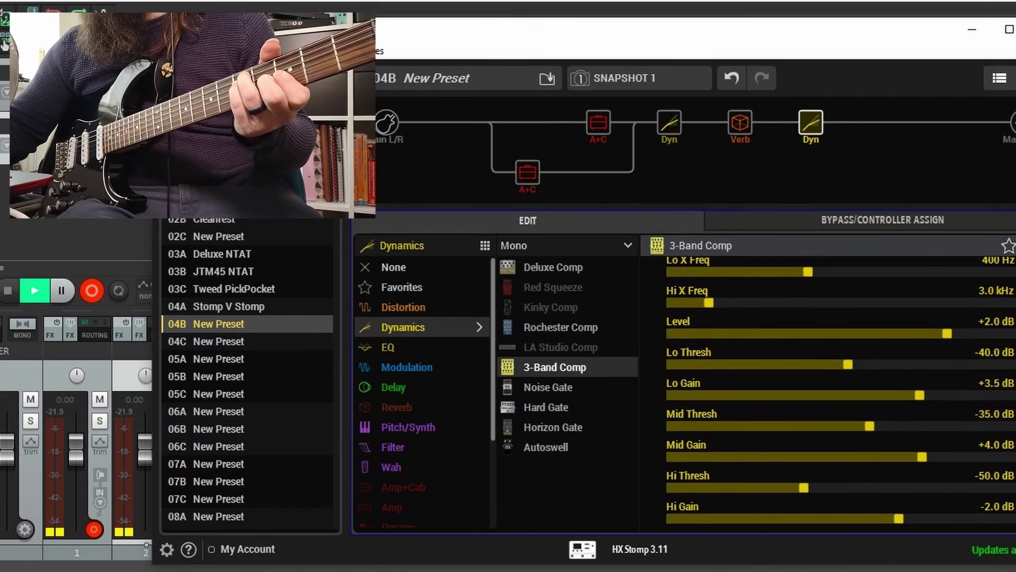
scroll(841, 394, "up", 1)
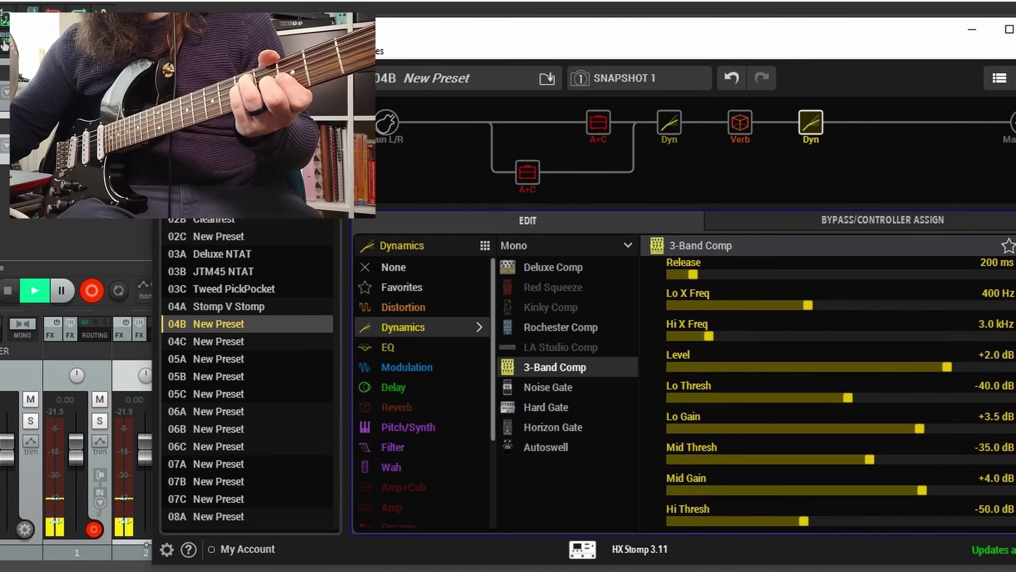
scroll(840, 394, "up", 1)
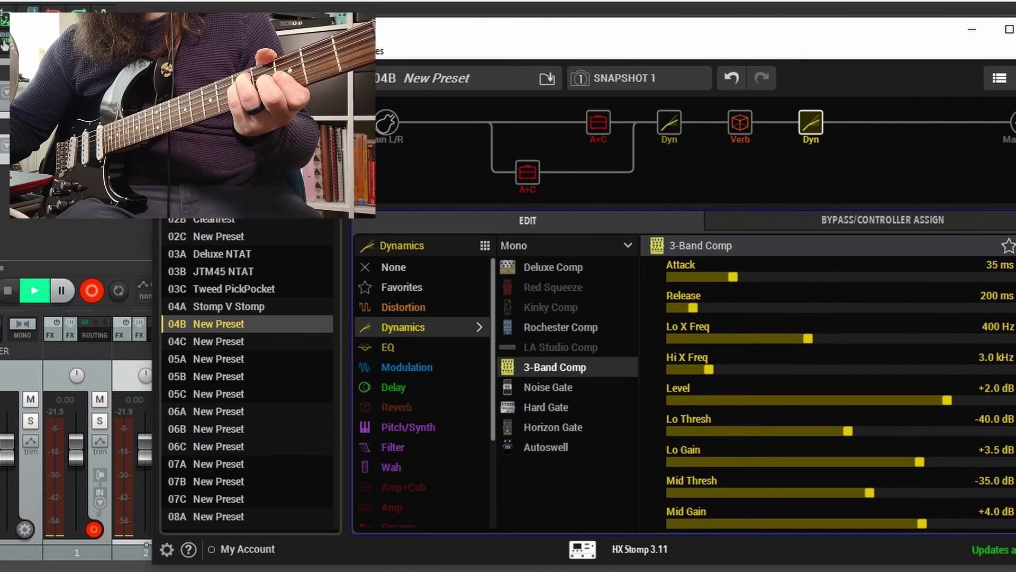
scroll(840, 394, "down", 2)
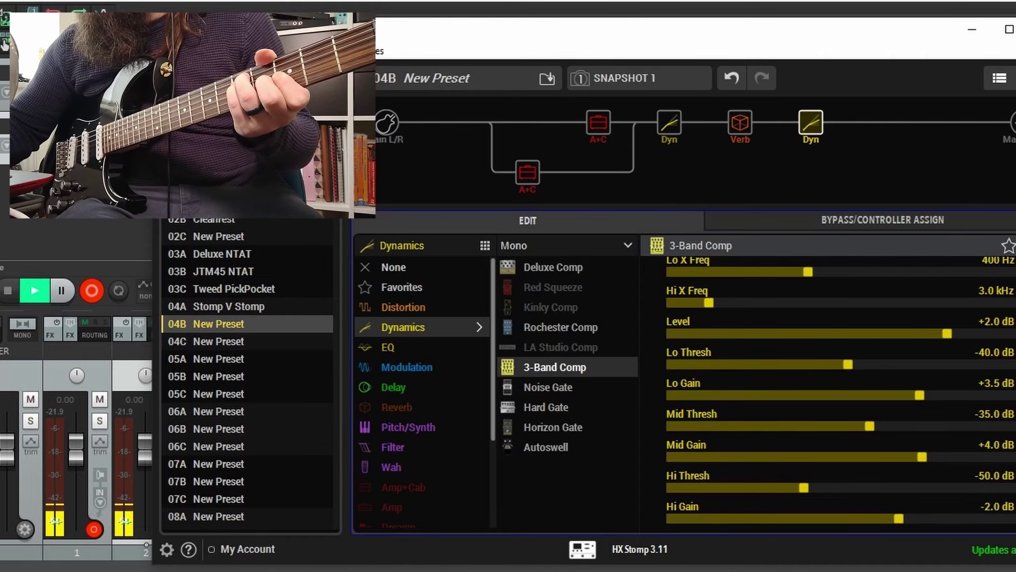
scroll(841, 394, "up", 3)
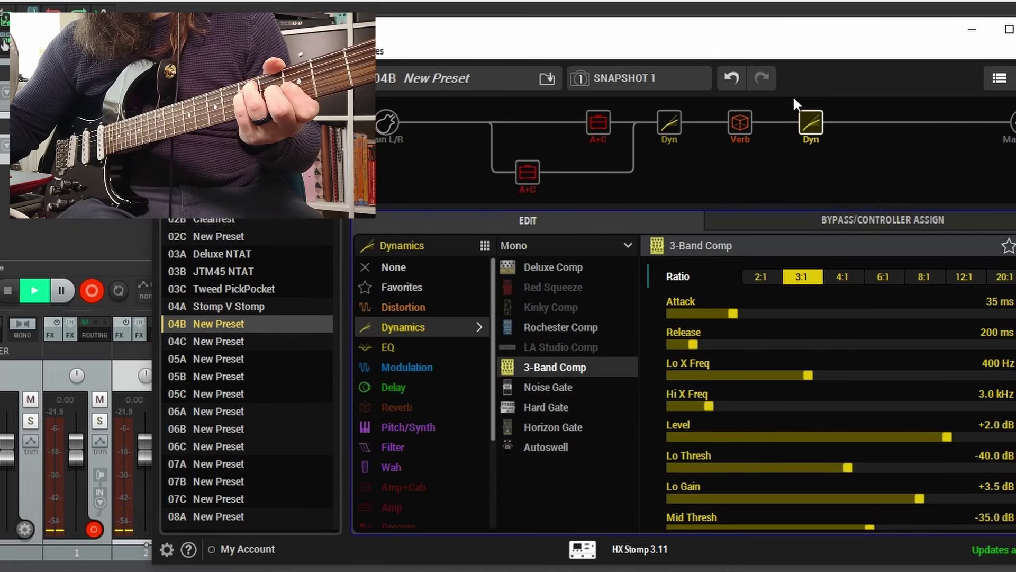
Clear the 3-Band Comp and load a Dynamics Deluxe Comp into the last slot
left_click(816, 101)
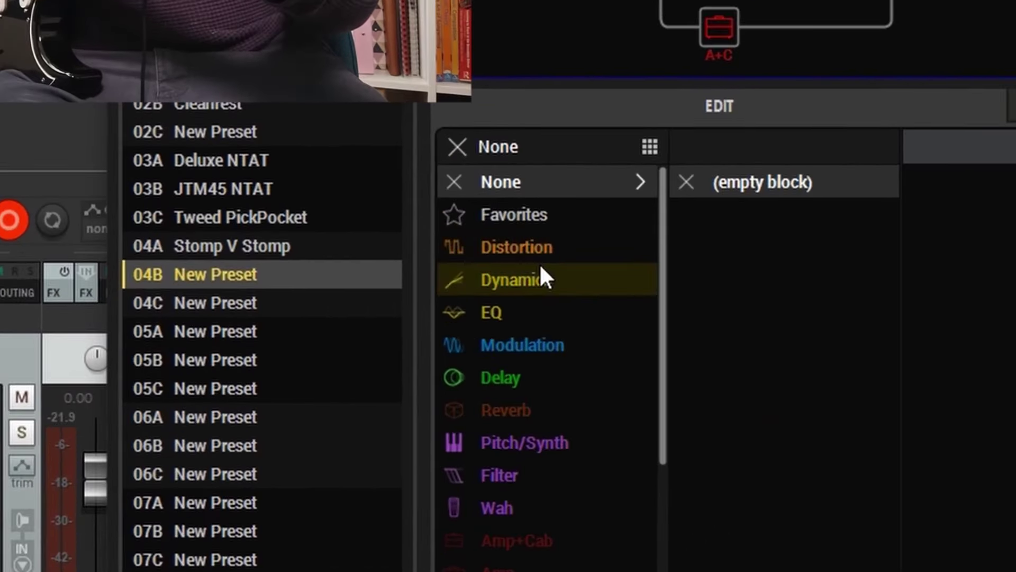
left_click(420, 323)
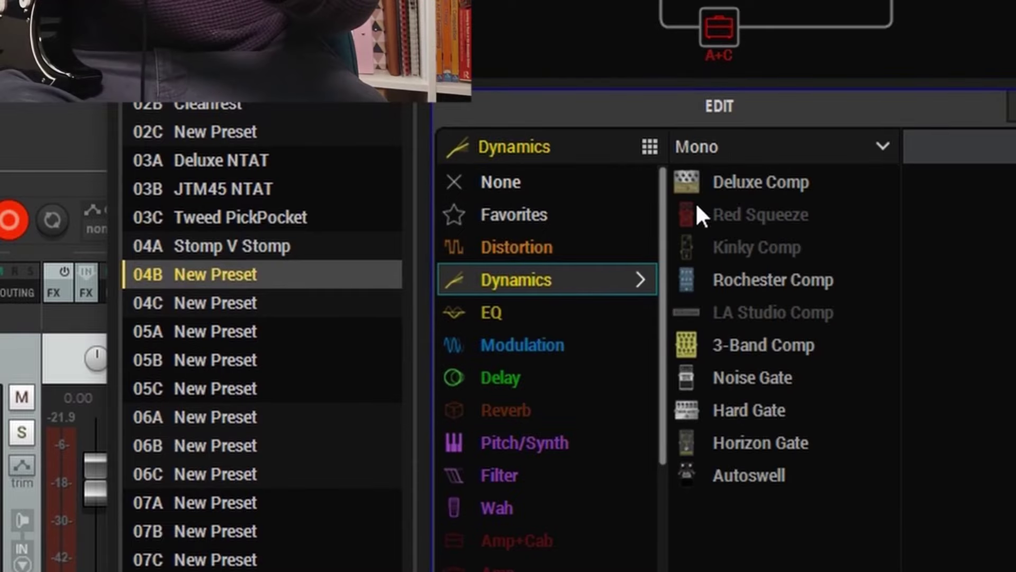
left_click(717, 185)
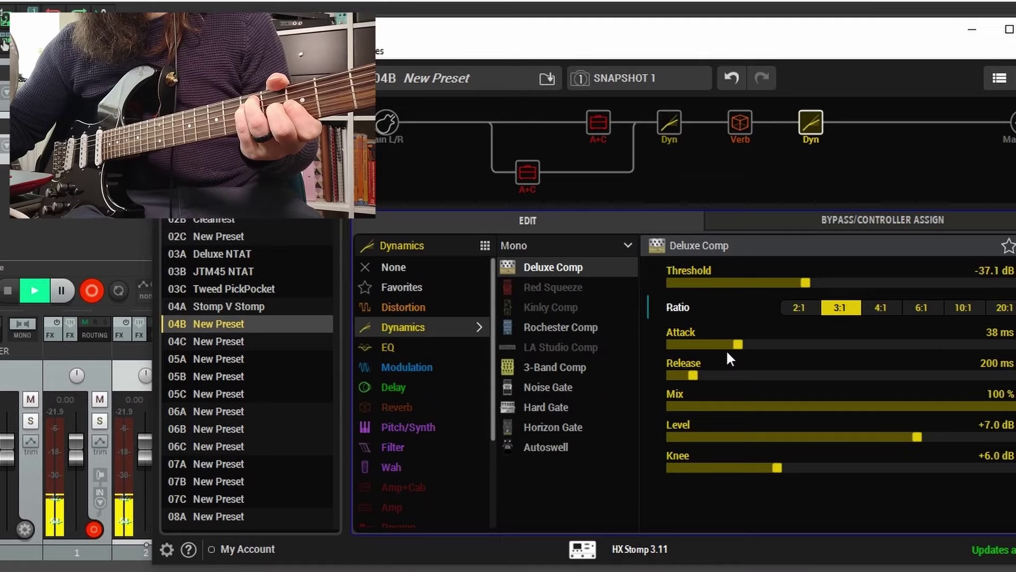
Set the Deluxe Comp to attack 28 ms, mix 57% and threshold -42.8 dB
left_click(725, 345)
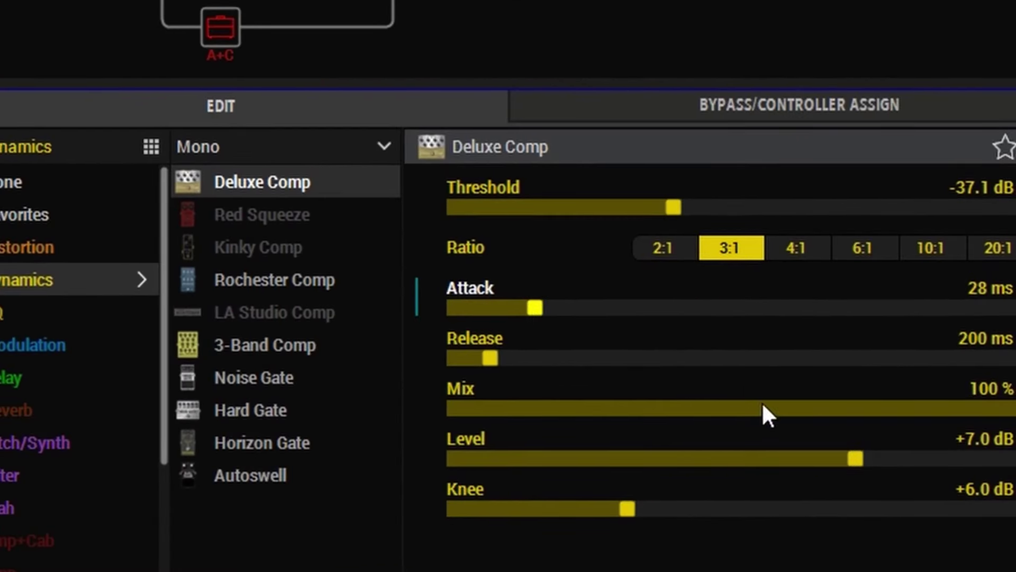
left_click_drag(762, 405, 784, 411)
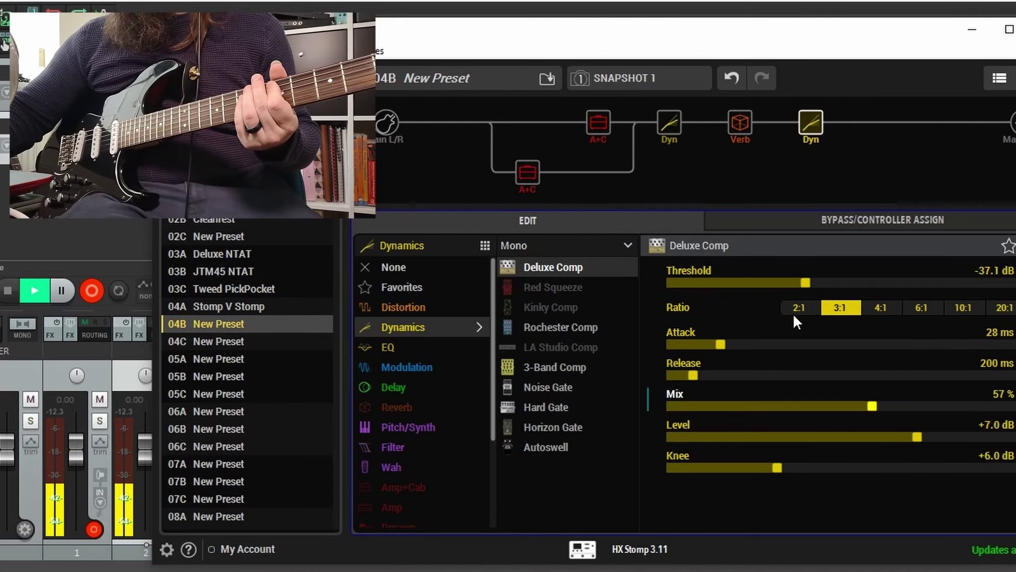
left_click_drag(789, 286, 778, 286)
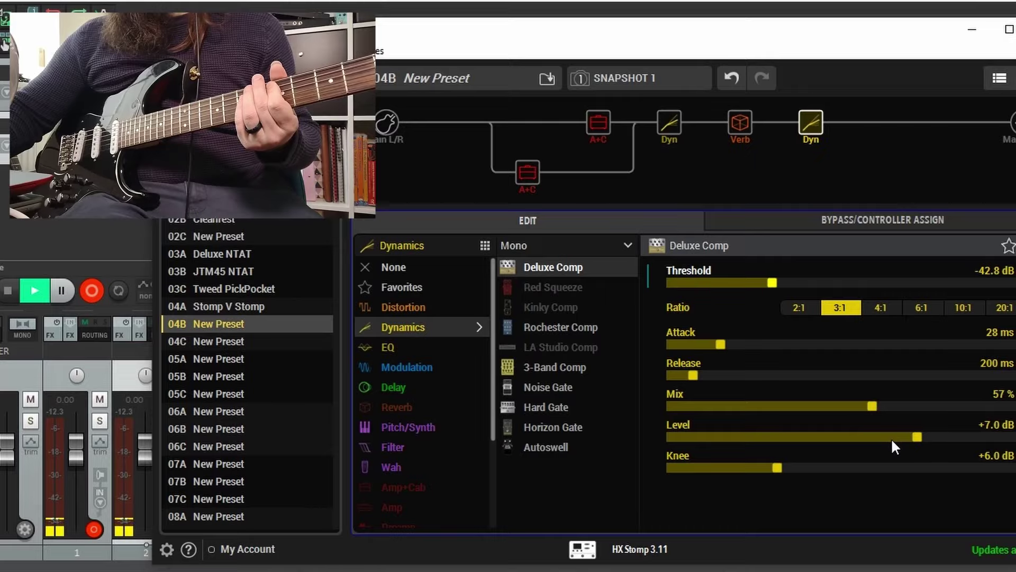